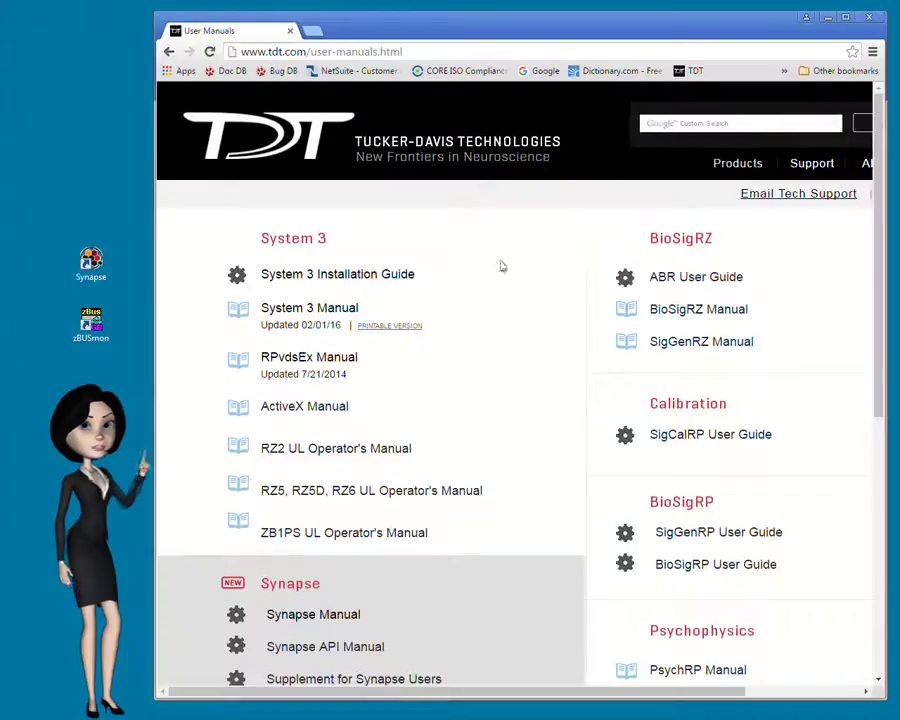
Open the System 3 Installation Guide PDF and read past its welcome page toward setup
click(393, 277)
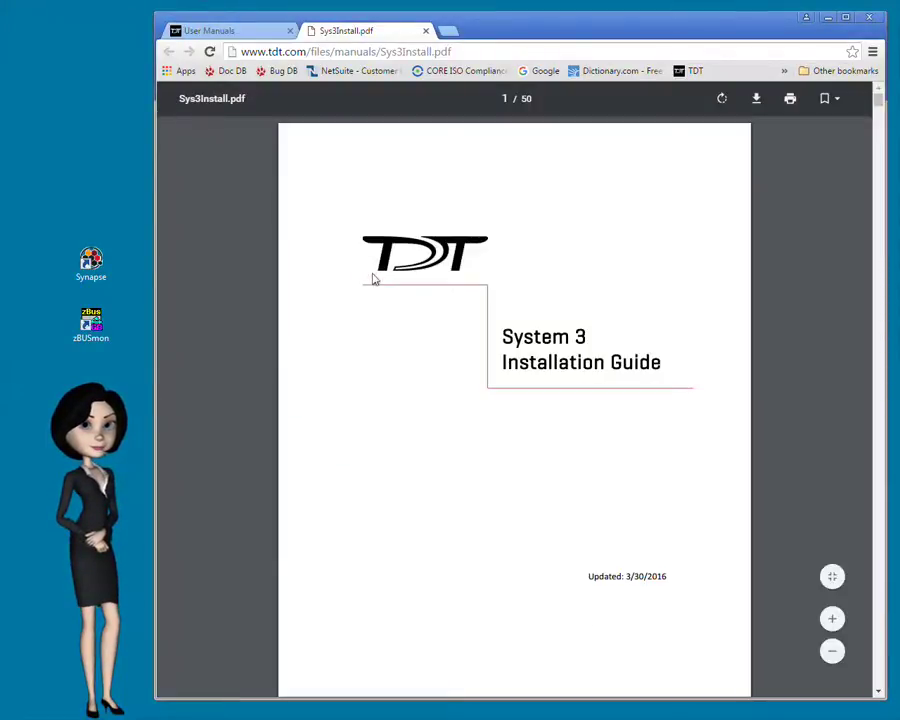
scroll(870, 201, down, 10)
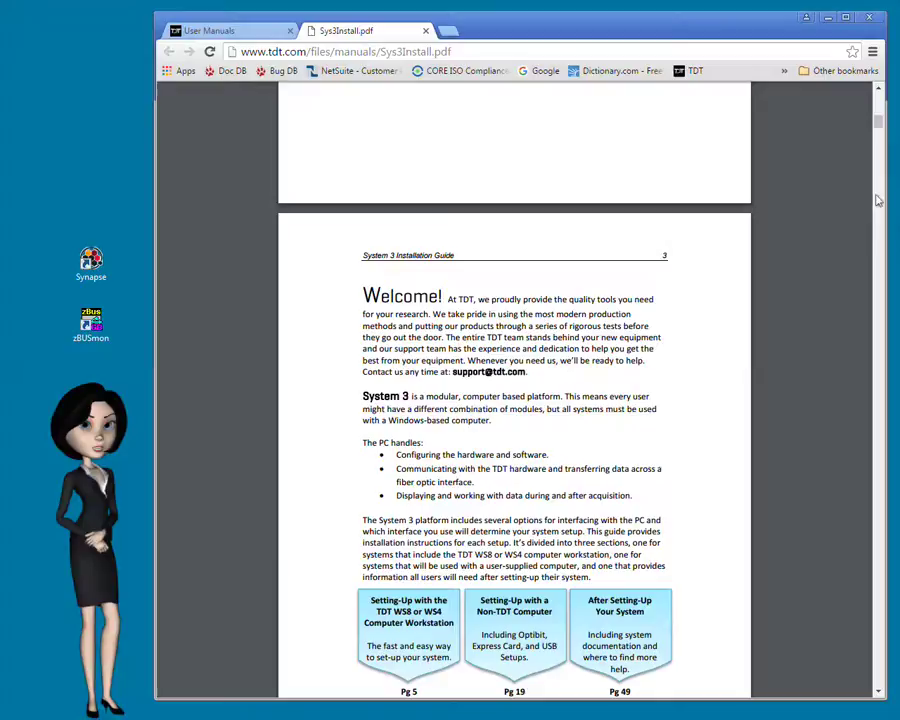
scroll(877, 201, down, 13)
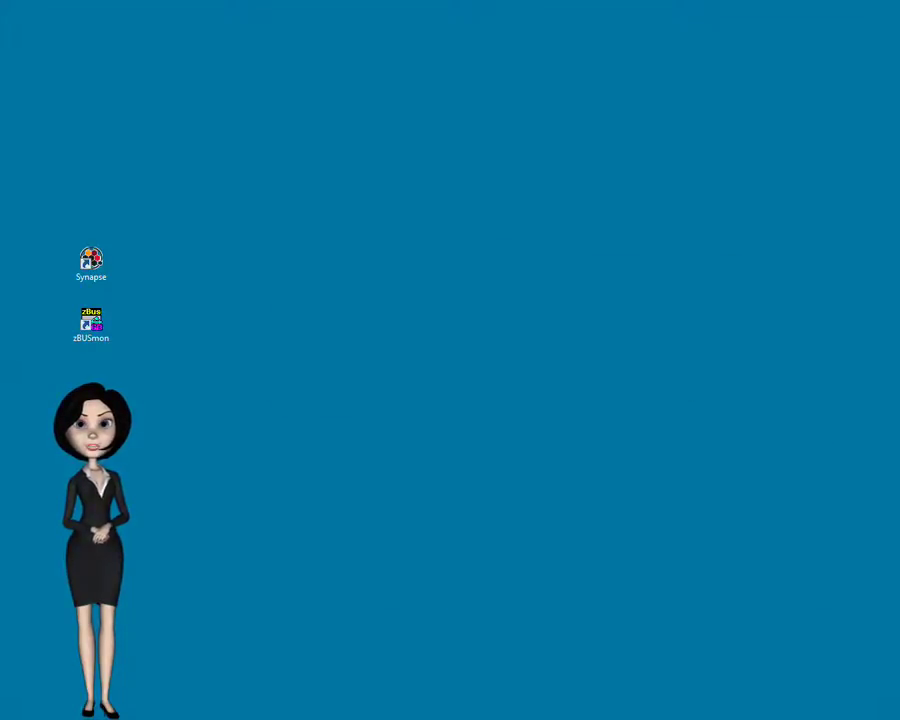
Launch zBUSmon and run a transfer test on the RZ5_1 hardware connection
double_click(91, 320)
click(283, 352)
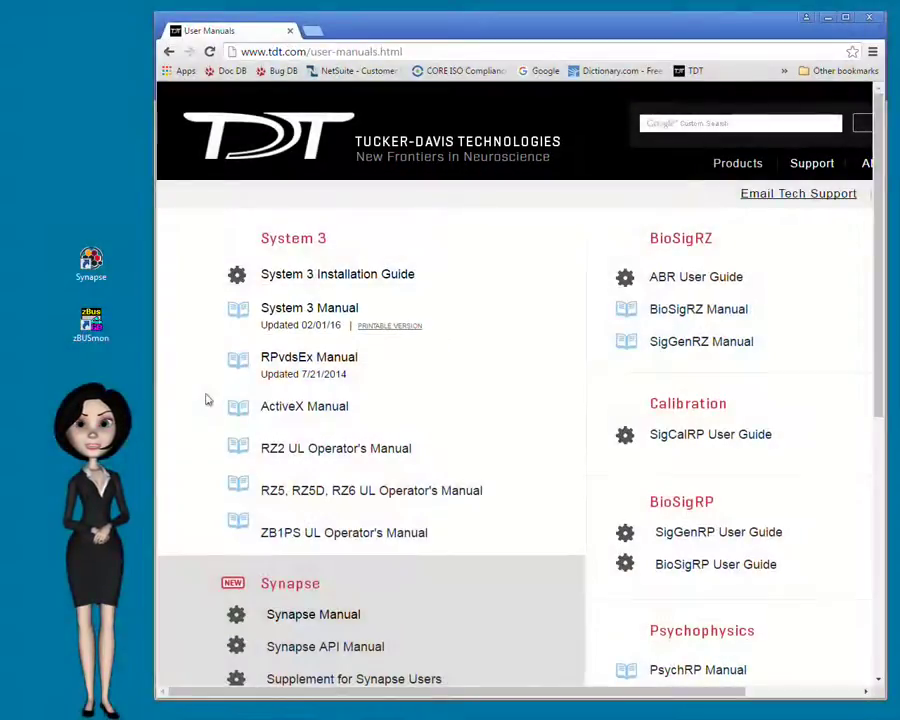
Open the System 3 Manual's RZ5P Processor chapter toward its Fiber Photometry Connections diagram
click(335, 310)
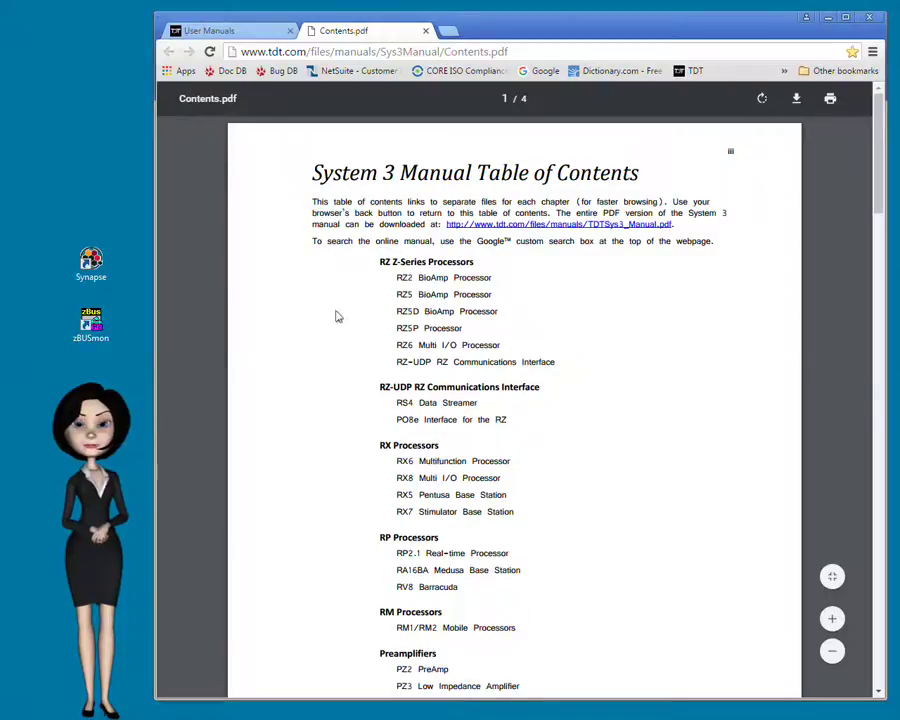
click(408, 329)
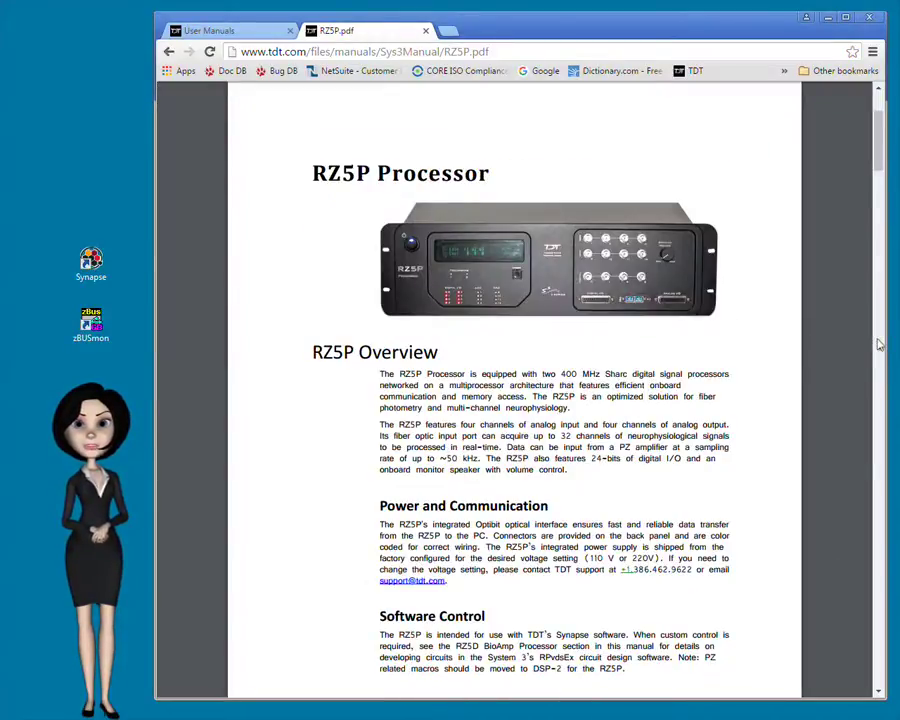
scroll(879, 344, down, 4)
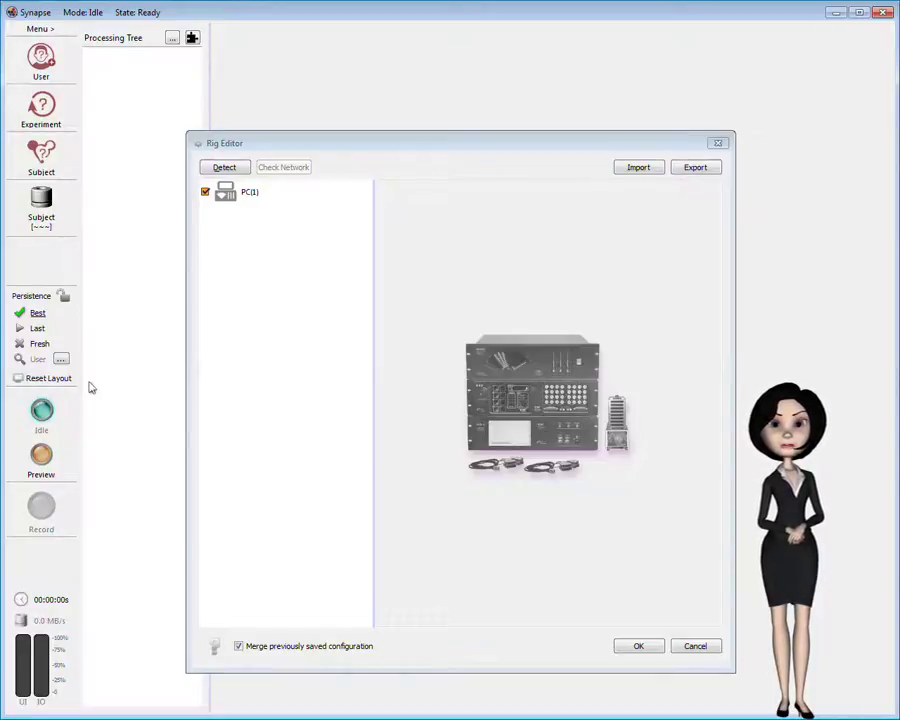
Detect the RZ5P(1) processor, review its model details, and accept the rig configuration
click(223, 168)
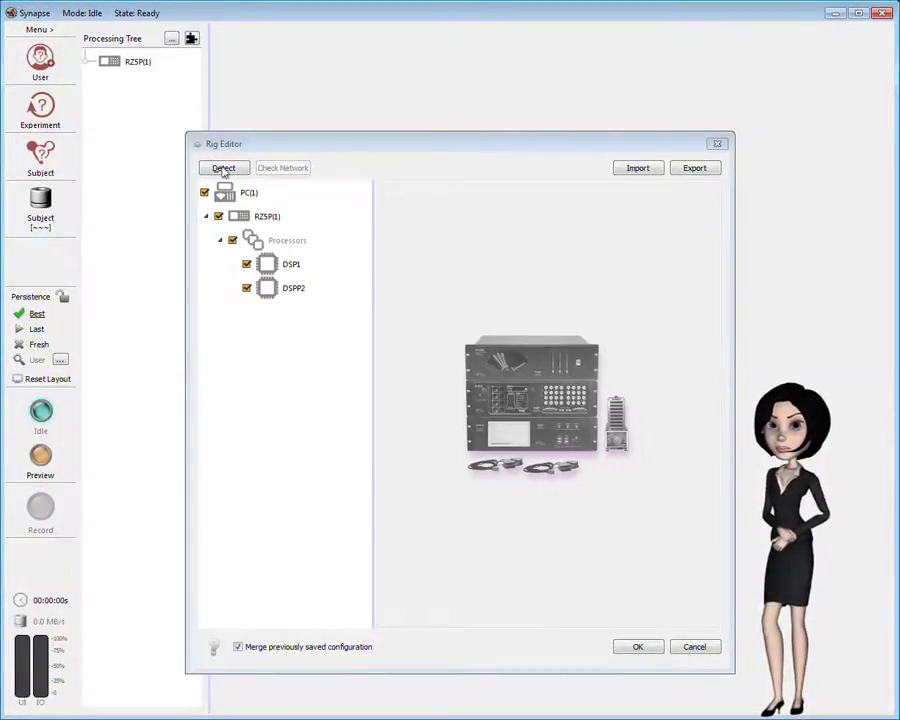
click(232, 216)
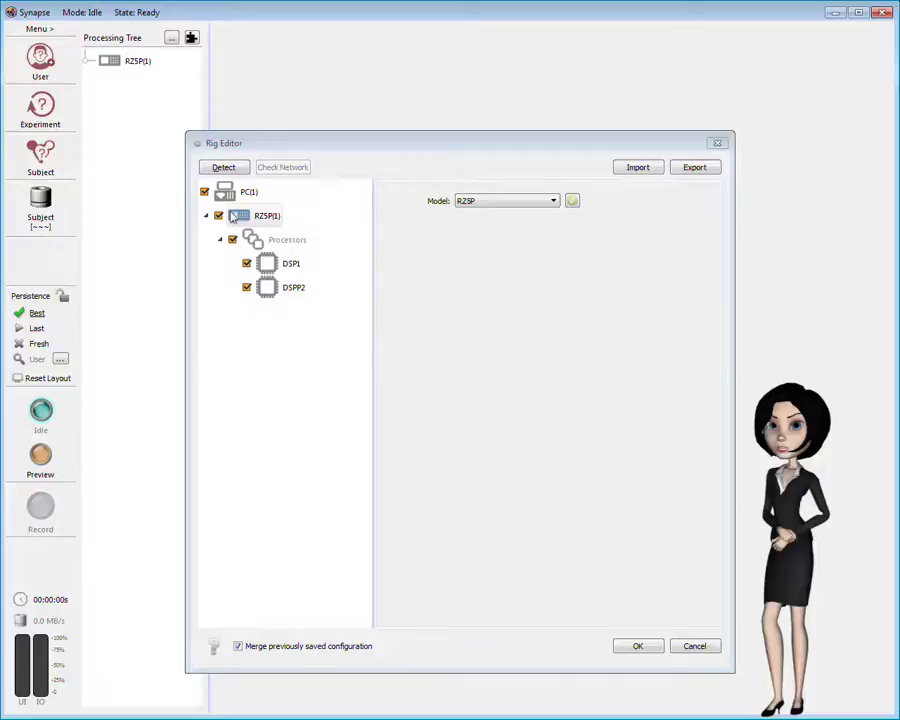
click(637, 646)
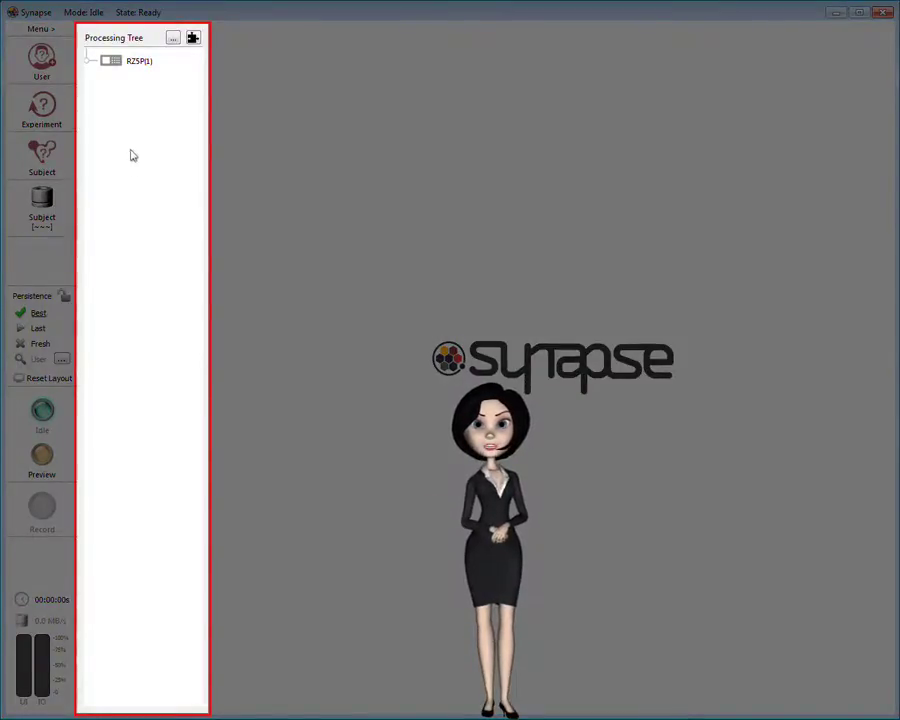
Select RZ5P(1) in the Processing Tree to show its options and available gizmos
click(128, 63)
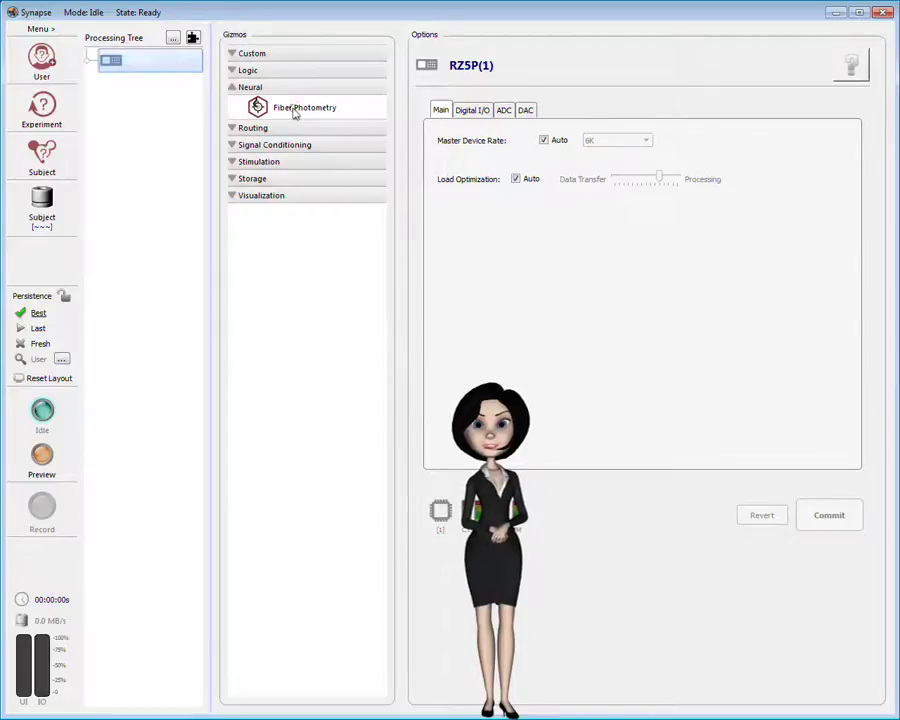
Add the Neural category's Fiber Photometry gizmo under RZ5P(1), creating FibPho1
drag(295, 113, 144, 64)
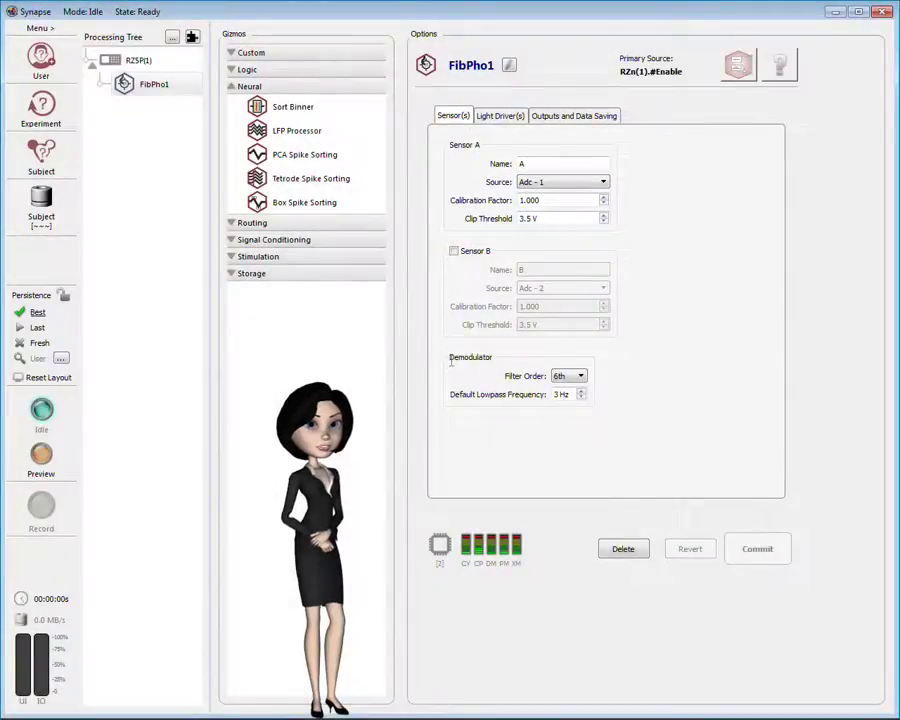
Rename FibPho1's Sensor A to G and enable Sensor B
double_click(530, 163)
text(G)
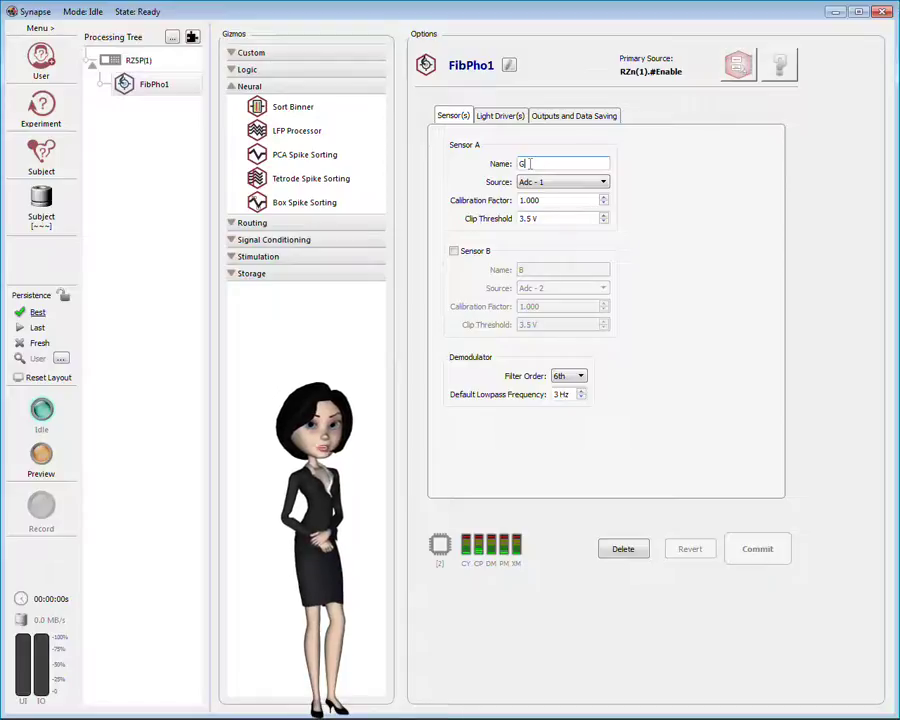
click(454, 252)
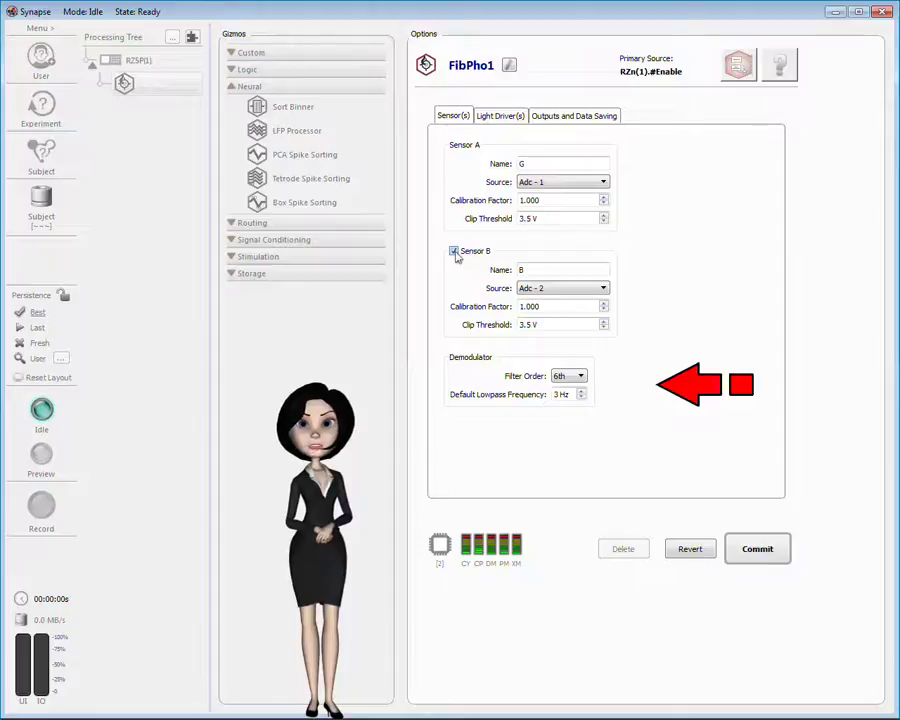
click(454, 252)
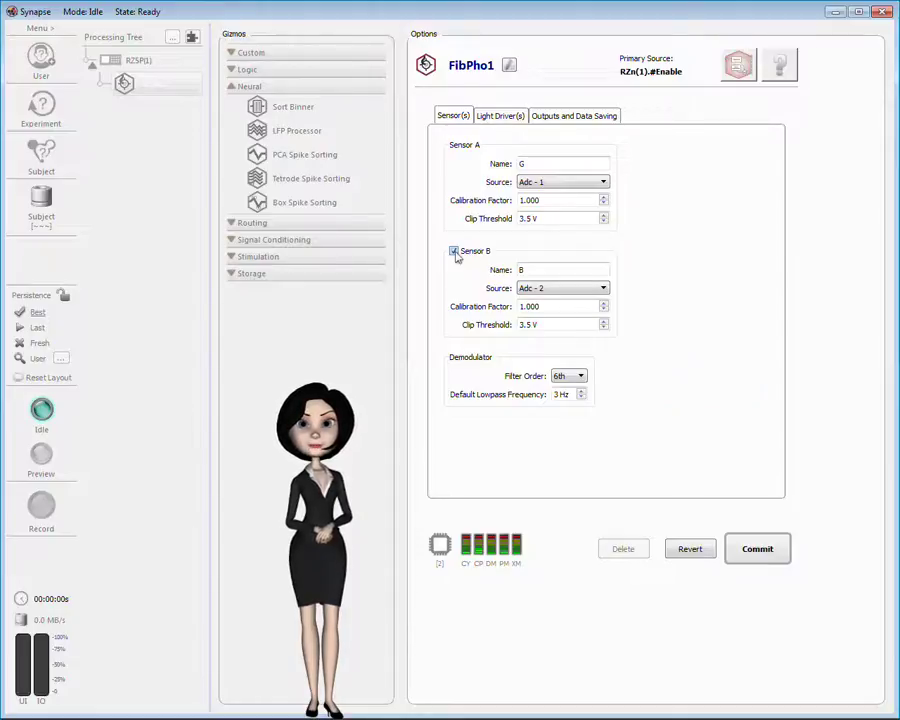
click(500, 116)
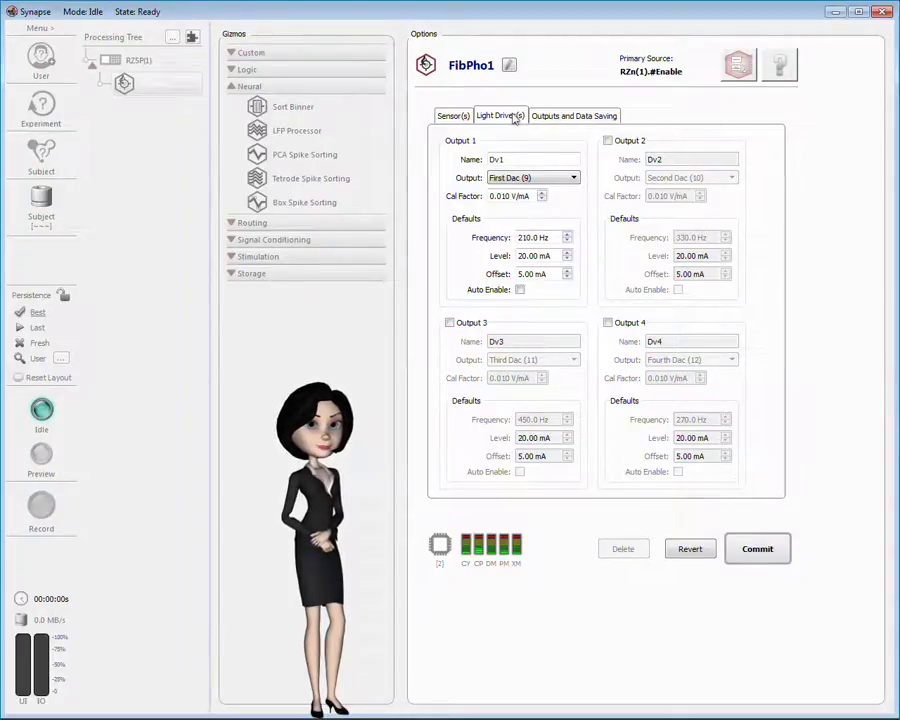
Name light driver Output 1 '405' and enable Output 2 named '488'
double_click(516, 160)
text(405)
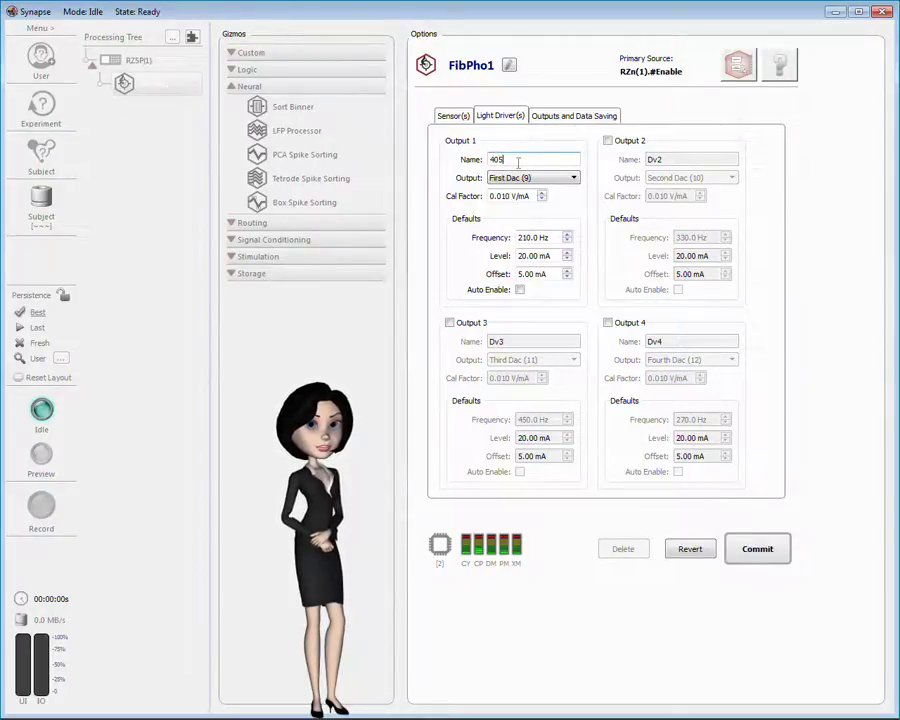
click(607, 141)
double_click(663, 158)
text(488)
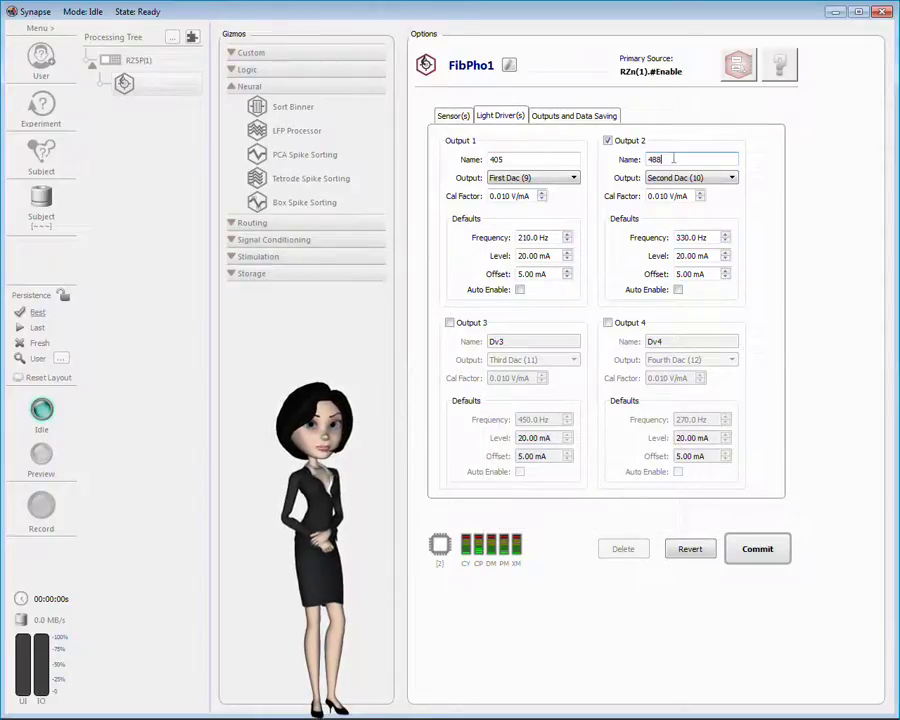
Show FibPho1's Outputs and Data Saving settings for the 405 and 488 drivers
click(565, 116)
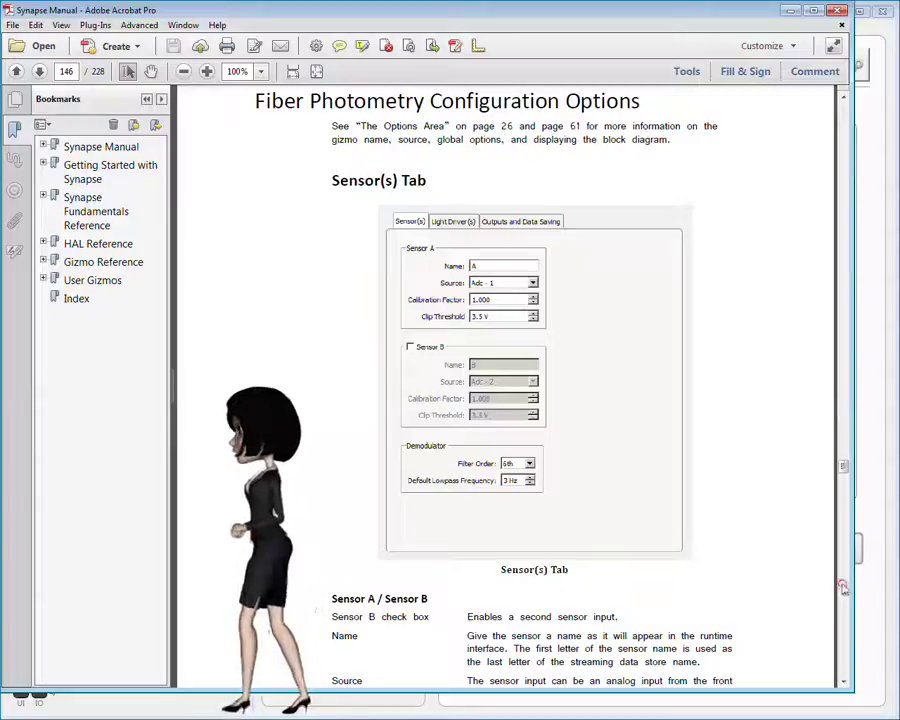
Read the Synapse Manual's page 147 Light Driver(s) Tab description of Auto Enable
scroll(843, 588, down, 10)
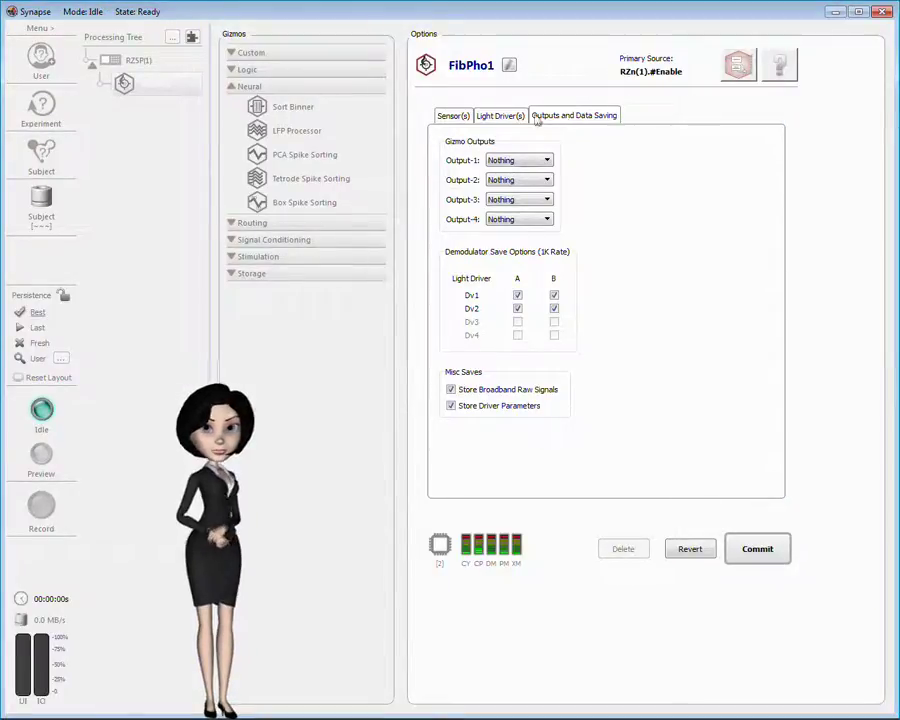
Tick Auto Enable for FibPho1's 405 and 488 light driver outputs and commit
click(500, 116)
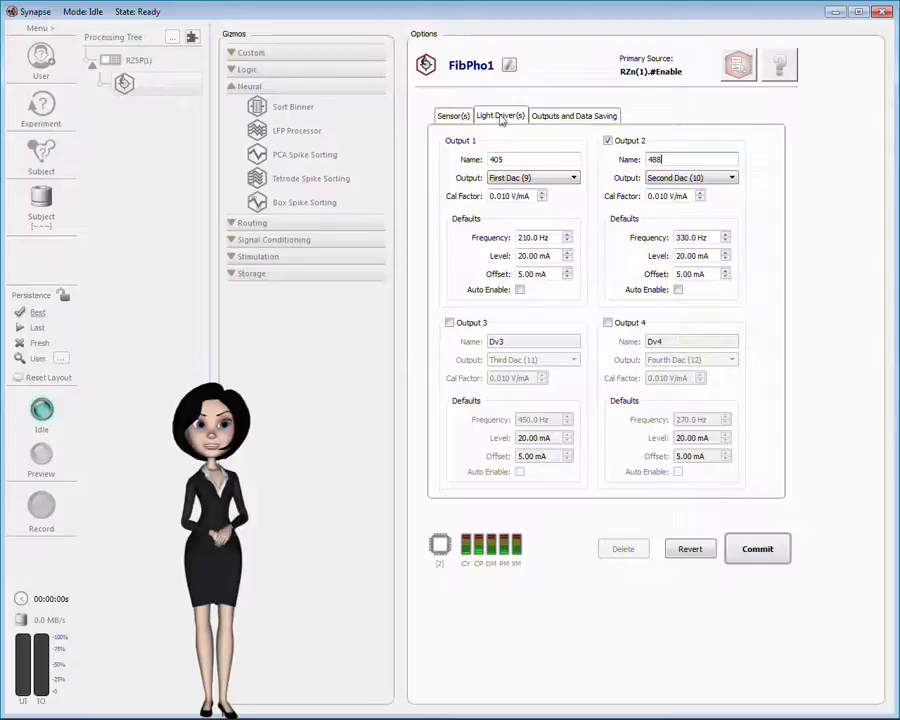
click(519, 289)
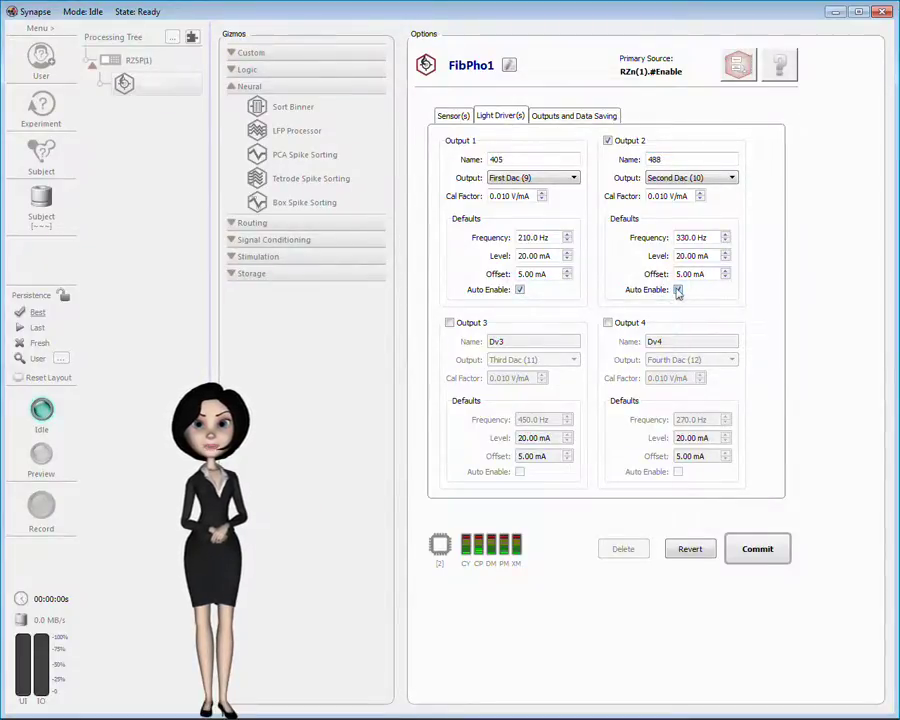
click(758, 548)
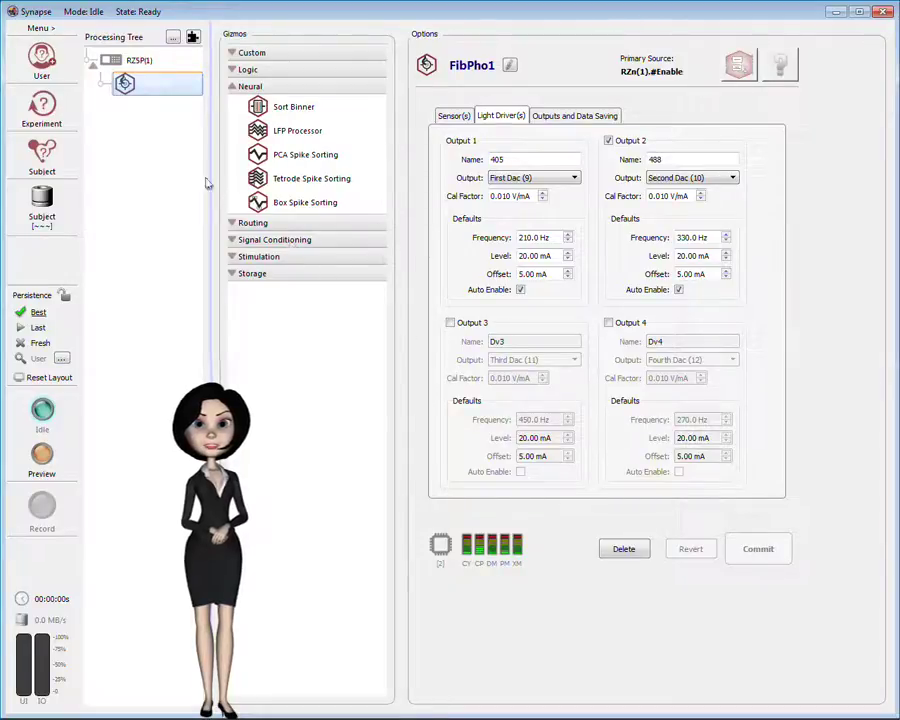
Create and save a new user profile with the user's name and a chosen avatar
click(55, 70)
click(90, 77)
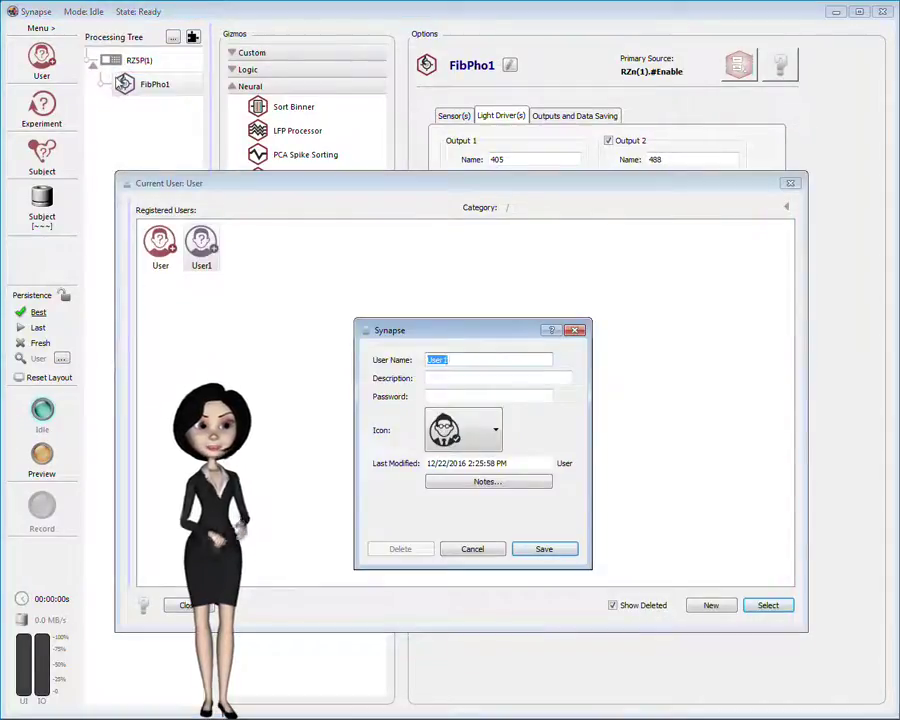
text(Marcie)
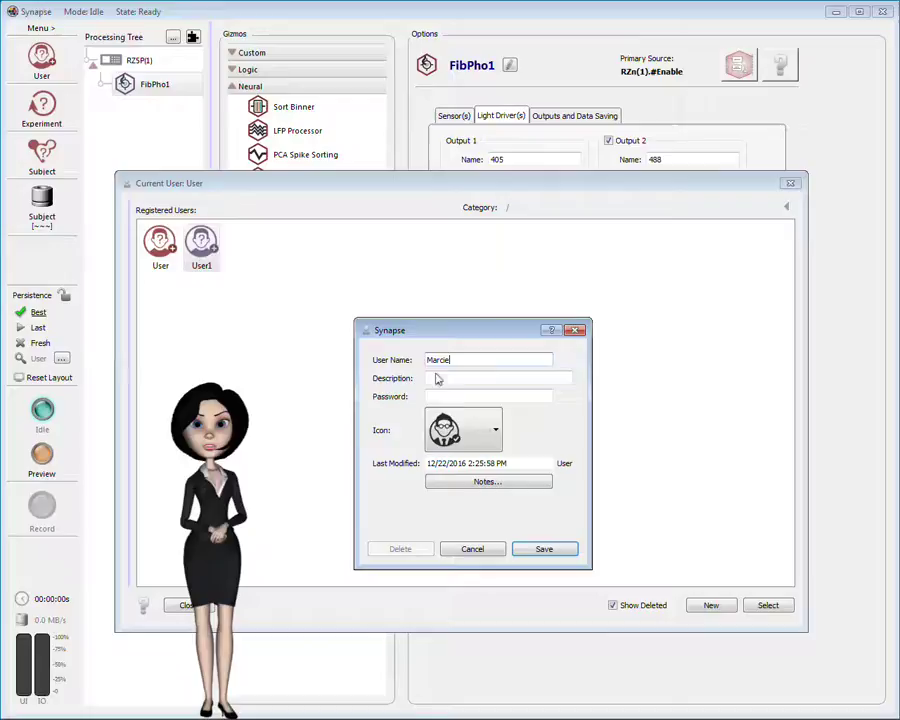
click(494, 430)
click(468, 135)
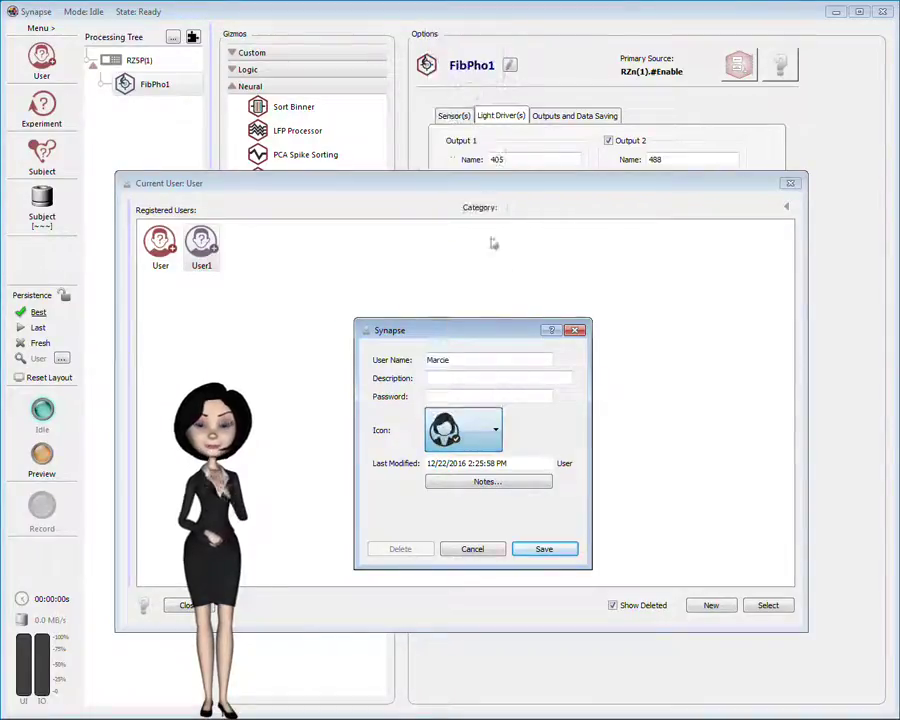
click(542, 548)
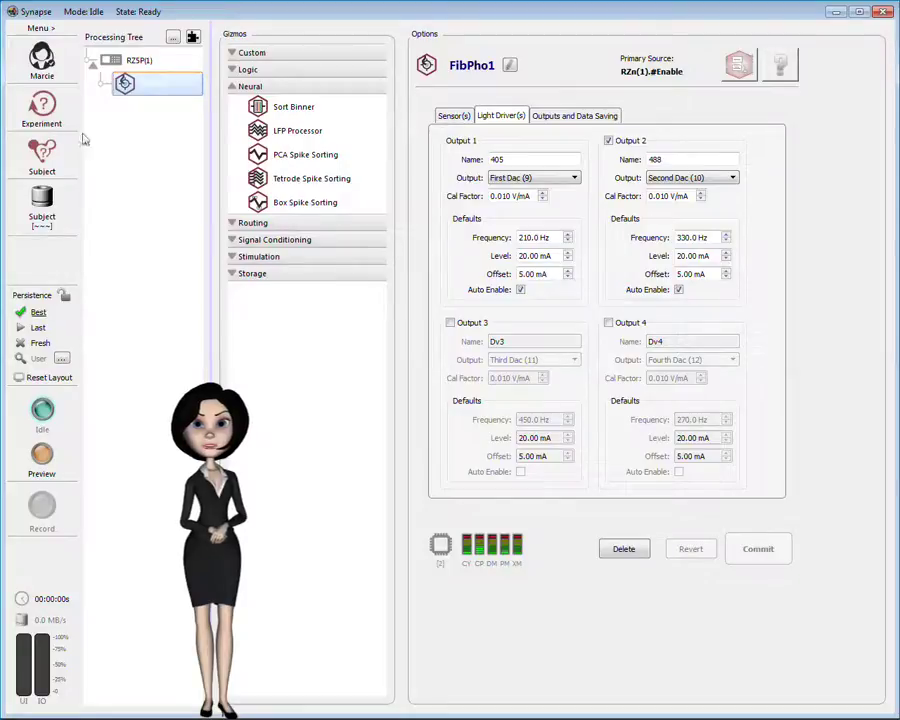
Save the experiment as 'Photometry' and set the subject type to Mouse
click(57, 117)
click(90, 154)
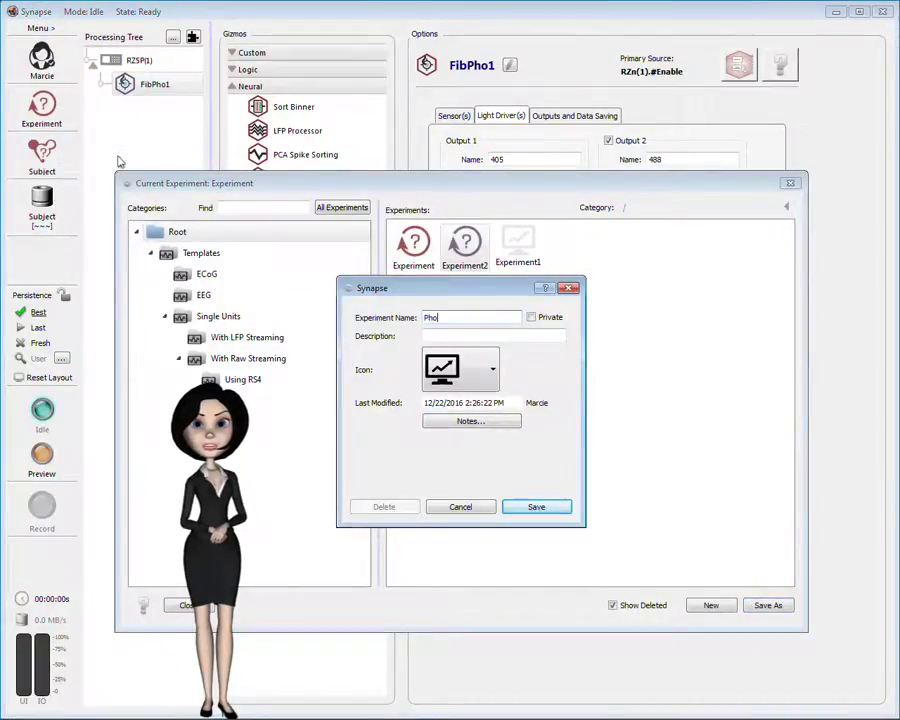
text(etry)
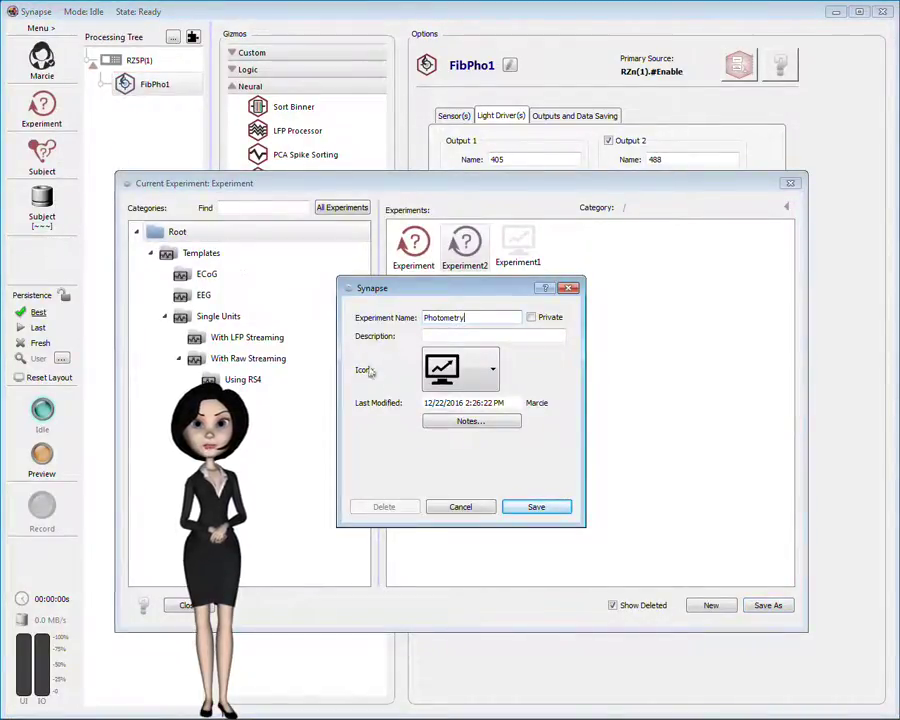
click(536, 507)
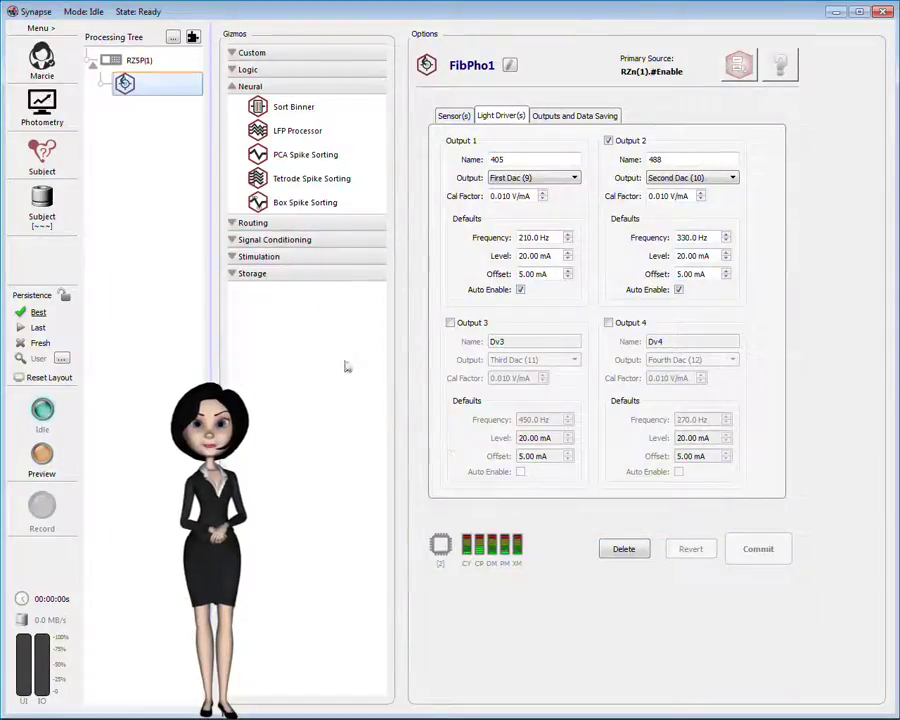
click(68, 153)
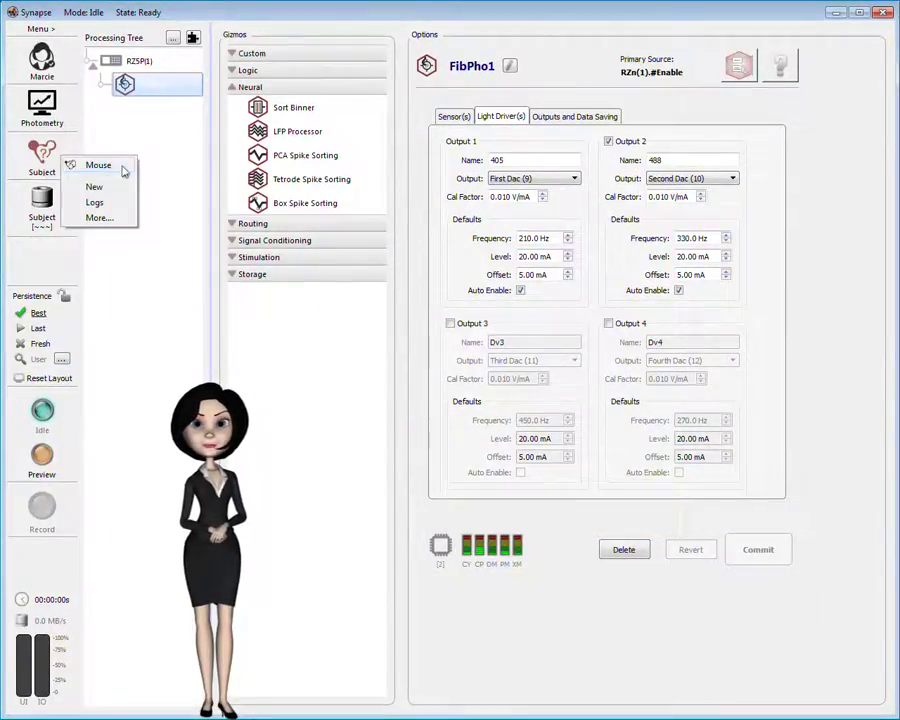
click(122, 168)
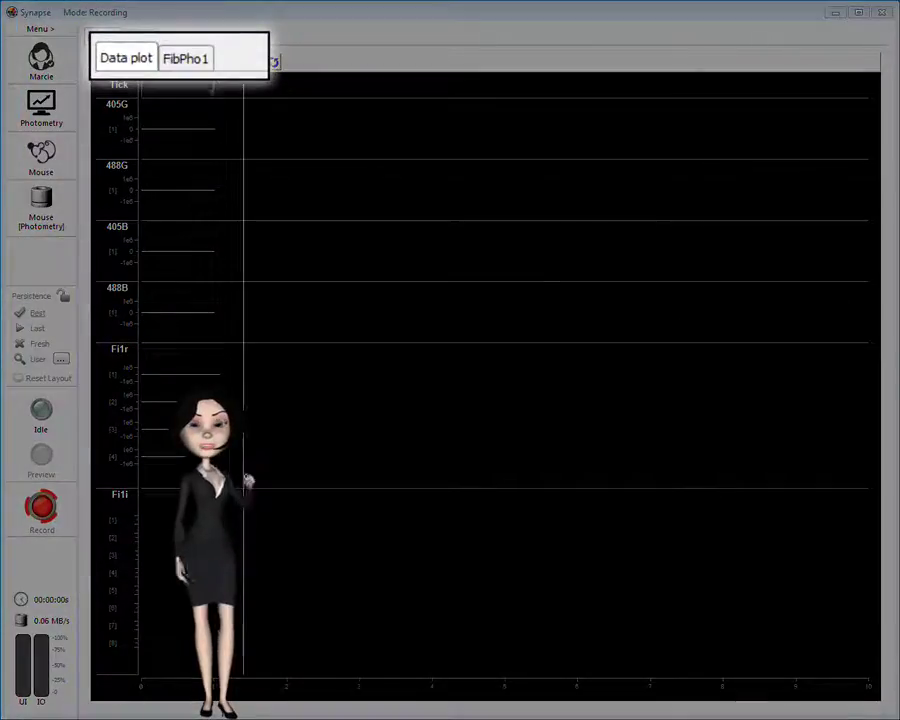
Split the tab layout right so the FibPho1 tab docks beside the Data plot
right_click(140, 37)
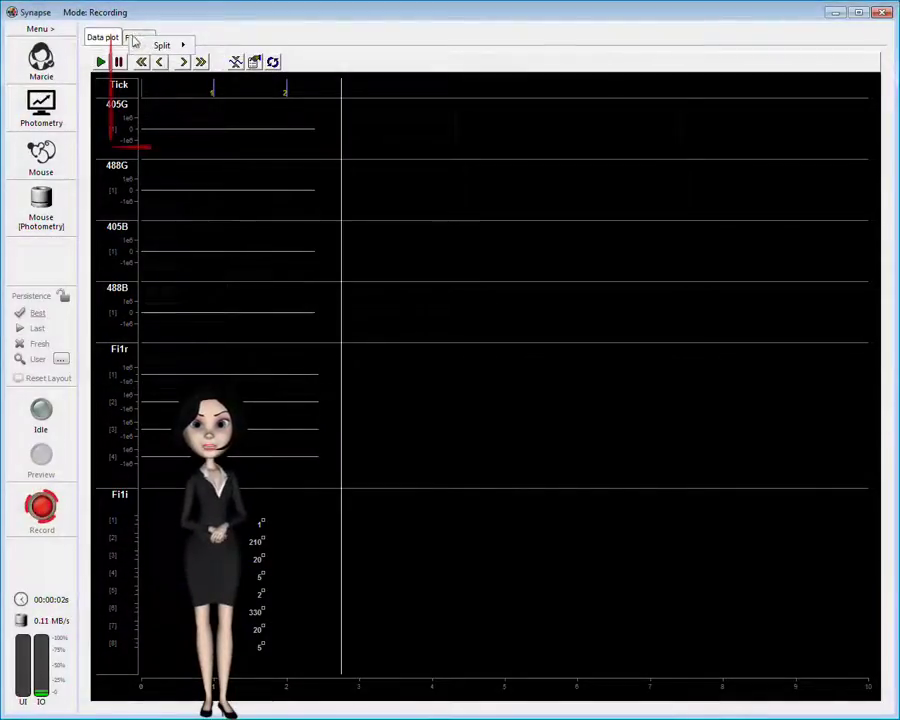
mouse_move(162, 47)
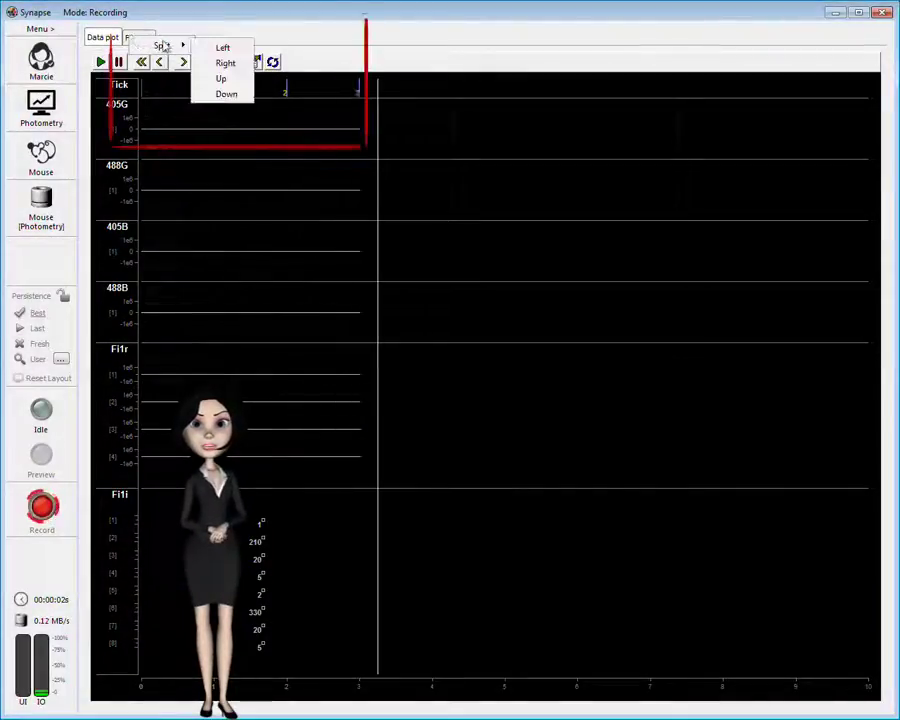
click(226, 64)
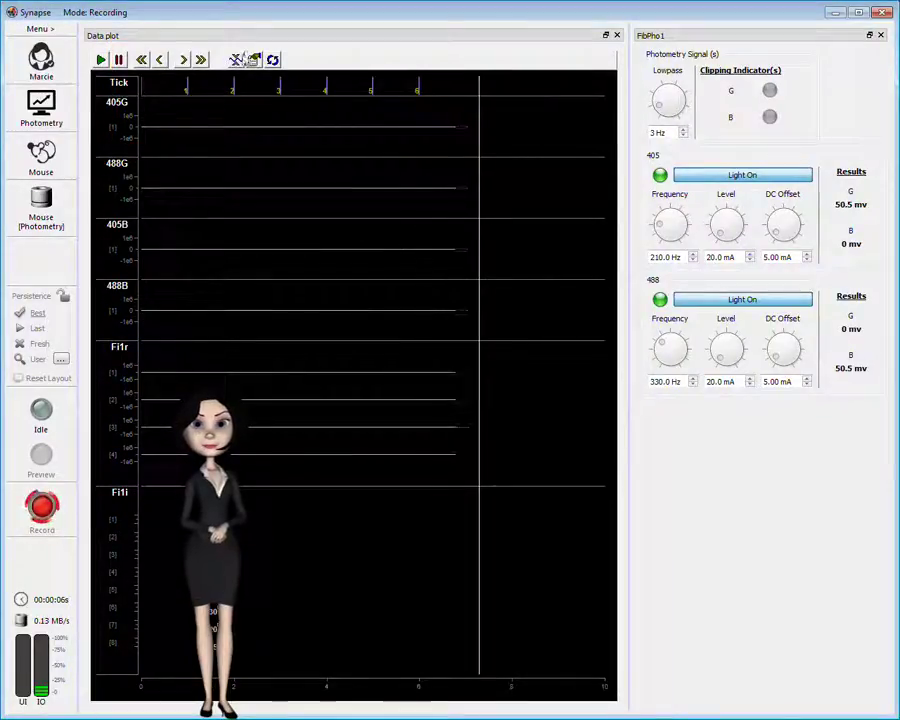
Autoscale the Data plot so the photometry traces fit the view
click(236, 60)
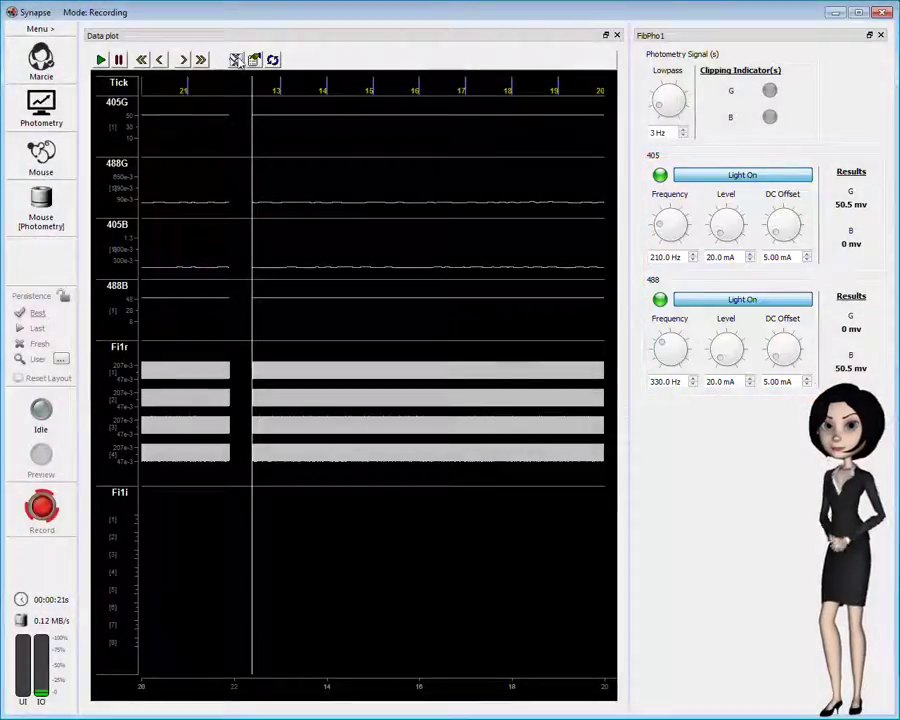
Set the 405 Level knob to 0.0 mA, then raise it to 16.6 mA
click(724, 236)
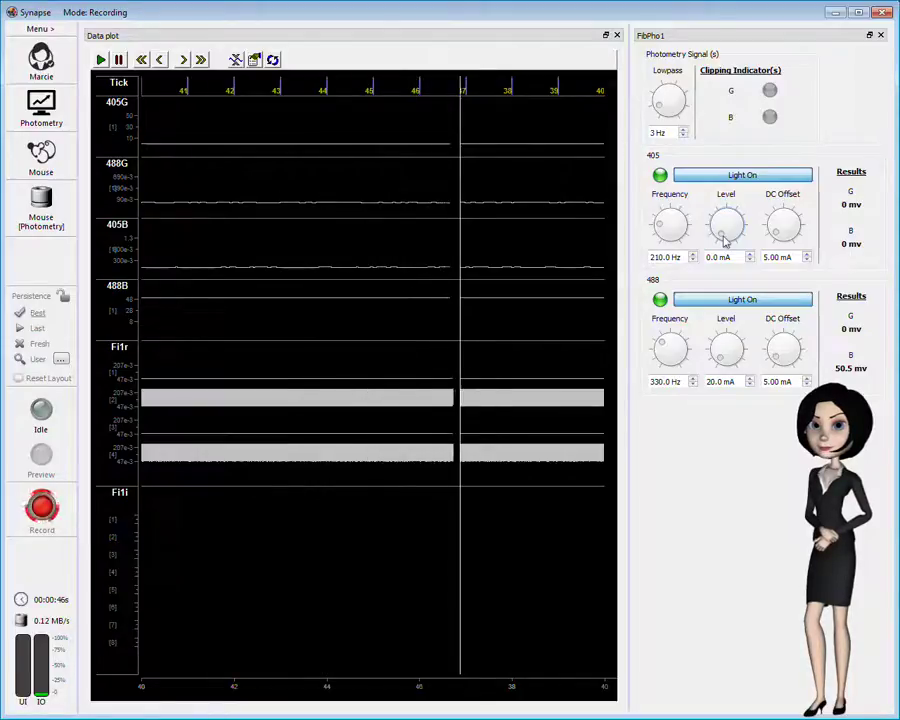
mouse_move(712, 236)
mouse_down()
mouse_move(719, 224)
mouse_move(720, 238)
mouse_up()
scroll(720, 238, up, 3)
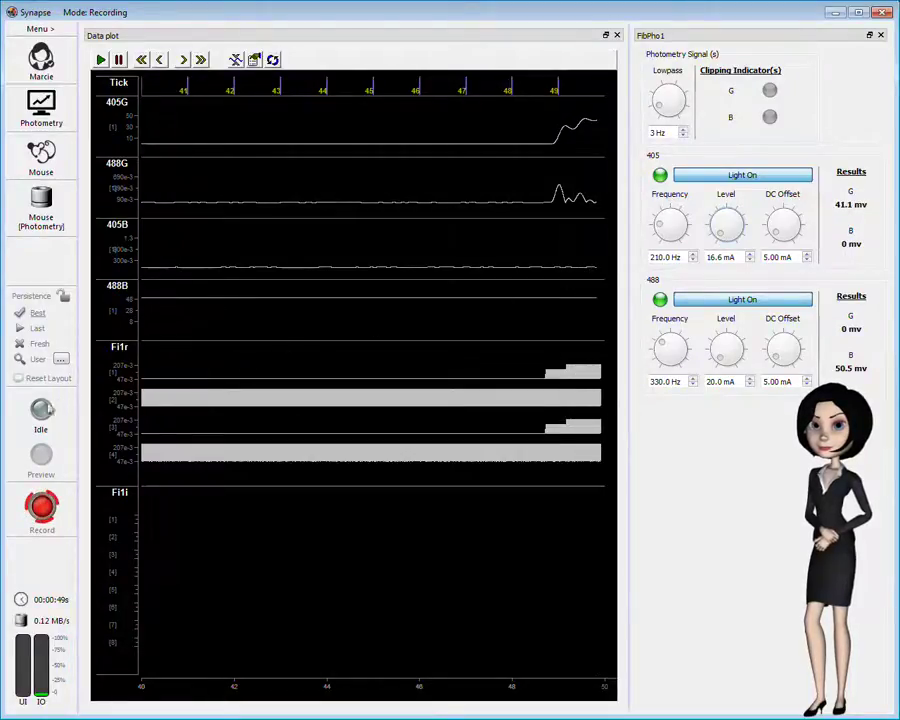
Switch Synapse to Idle to stop the recording
click(41, 410)
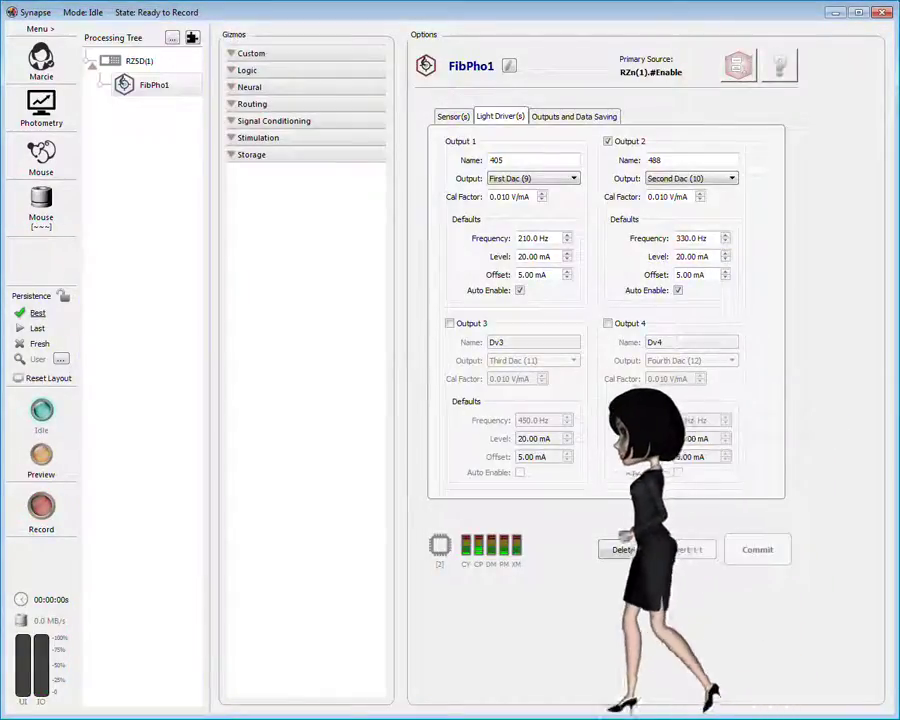